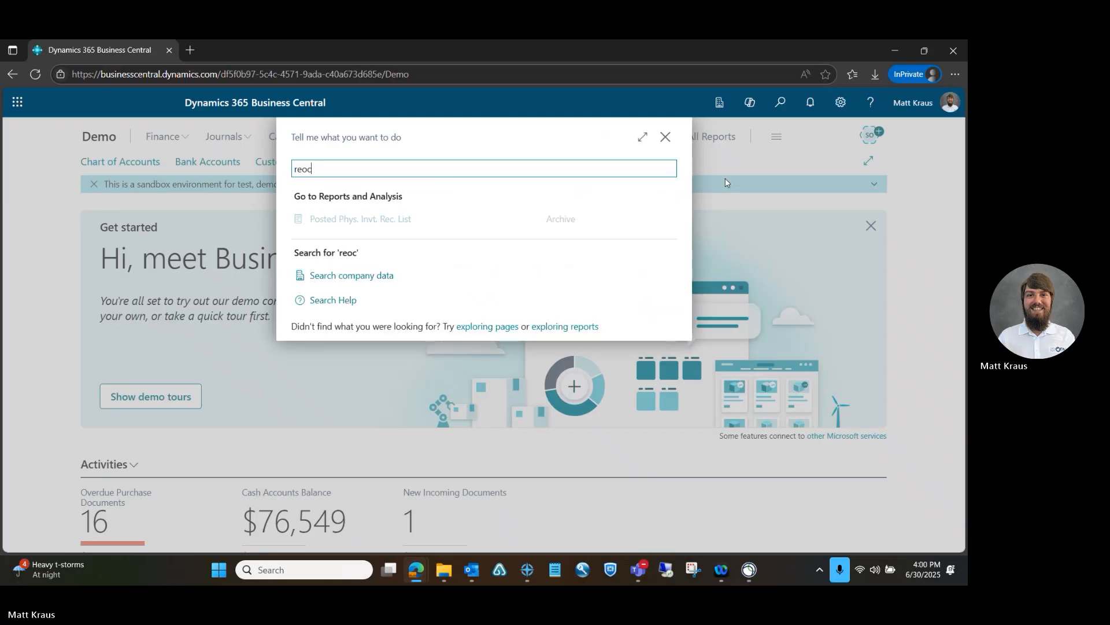
Search for "recurring general" and open the Recurring General Journals page
type("urring")
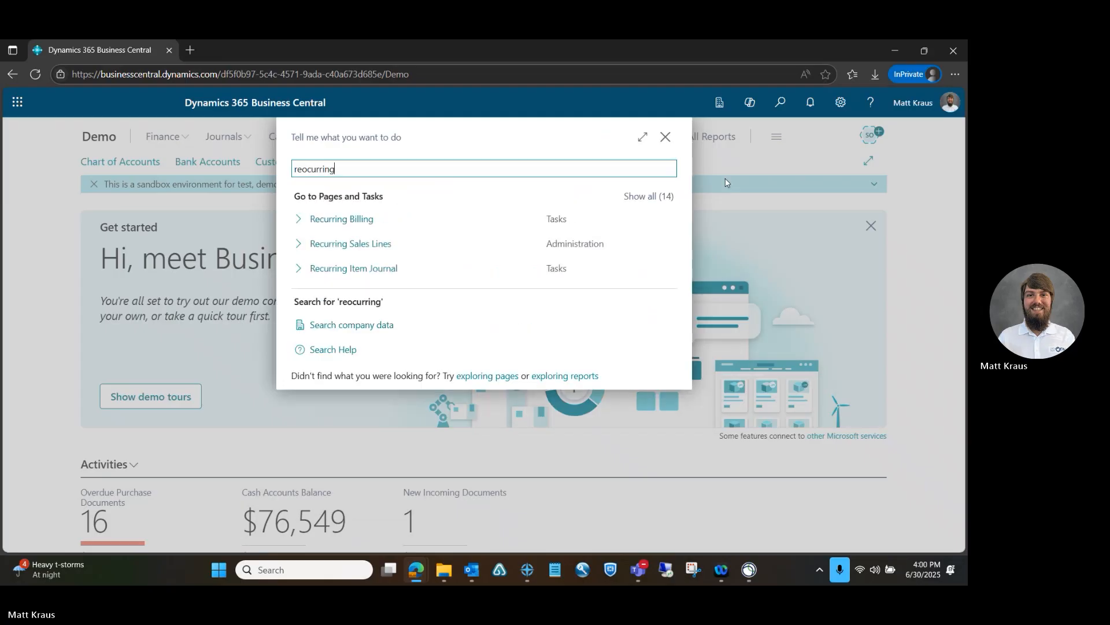
key("BackSpace")
key("BackSpace")
key("BackSpace")
key("BackSpace")
key("BackSpace")
key("BackSpace")
key("BackSpace")
key("BackSpace")
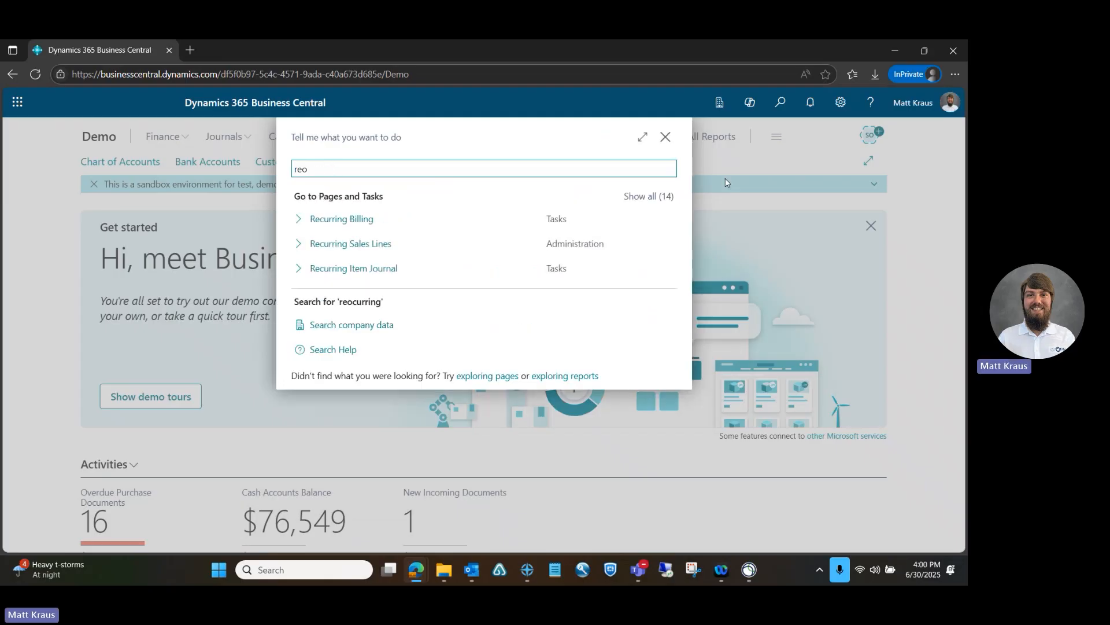
type("curring genera")
left_click(438, 224)
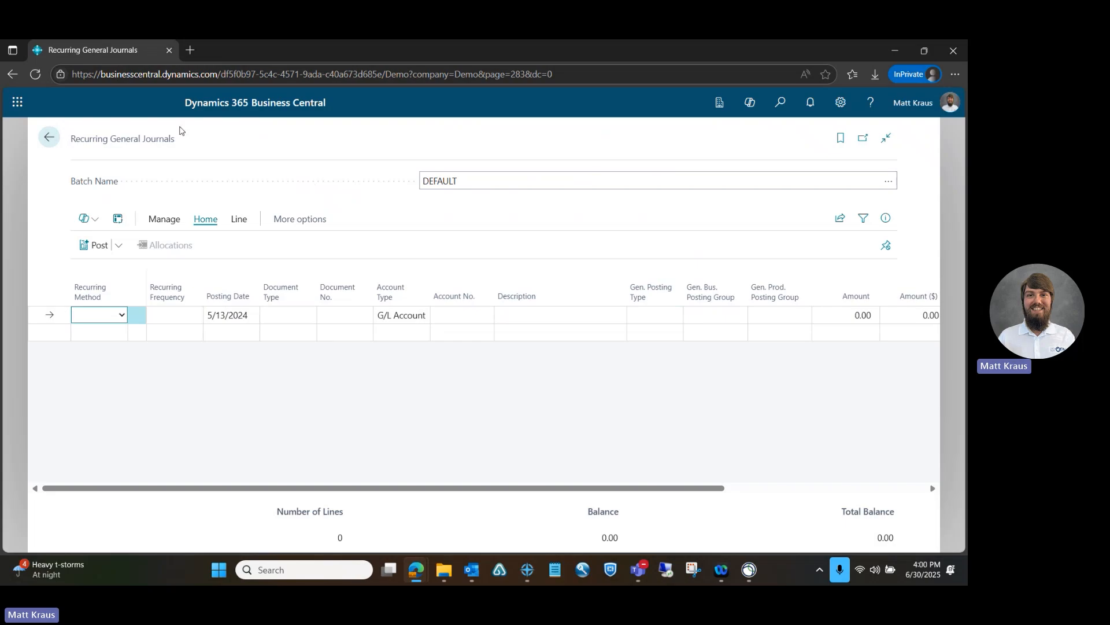
Set the first journal line's recurring method to F Fixed and its recurring frequency to 1W
left_click(122, 315)
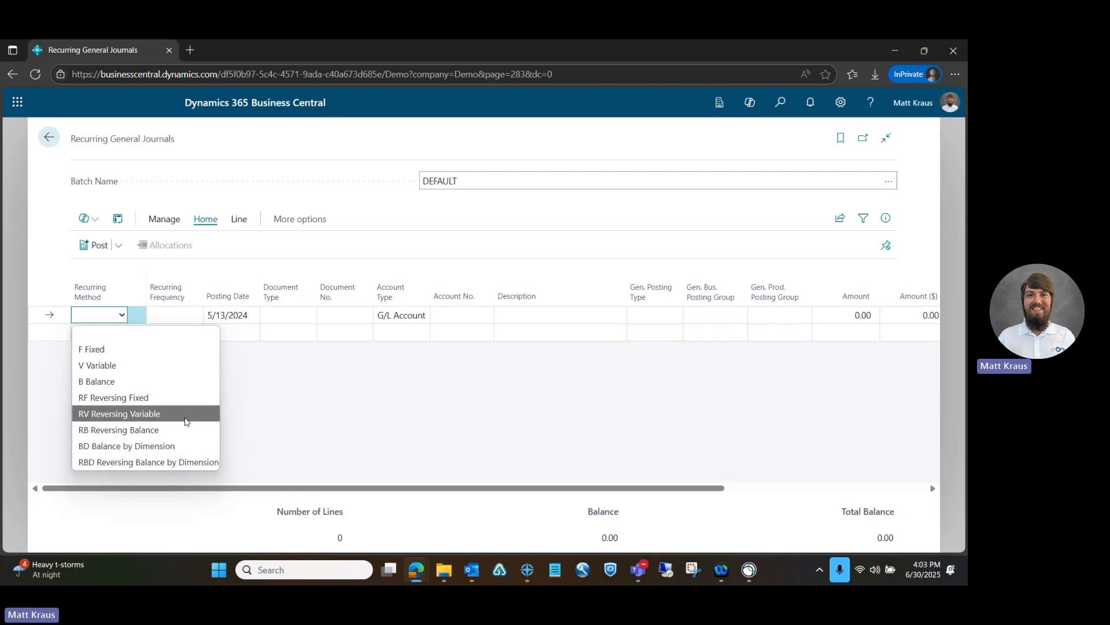
left_click(172, 316)
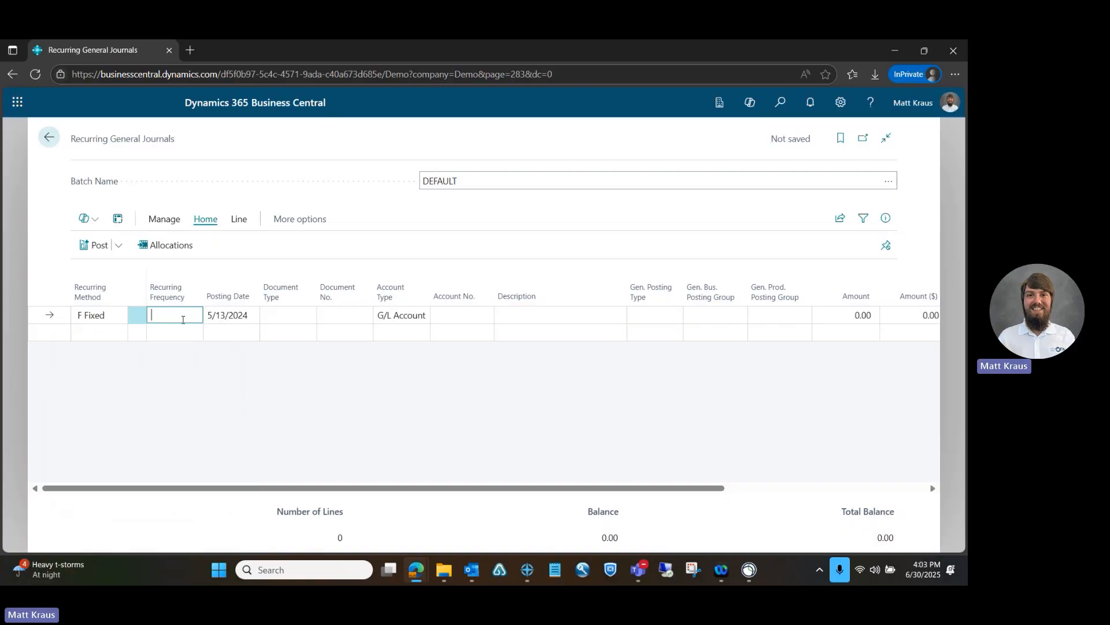
key("Tab")
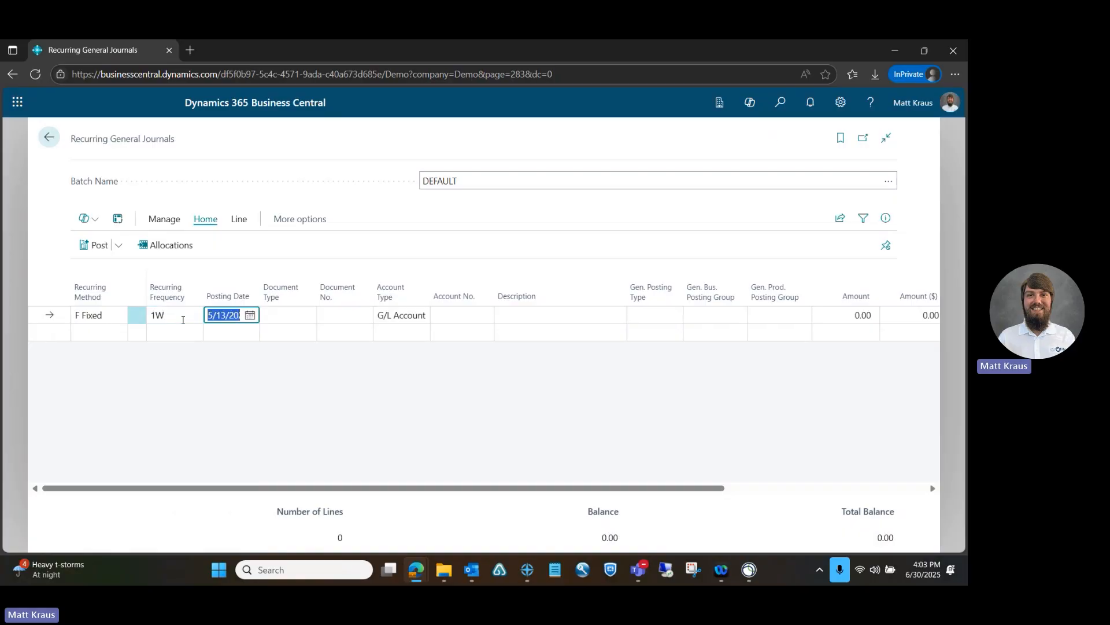
key("Tab")
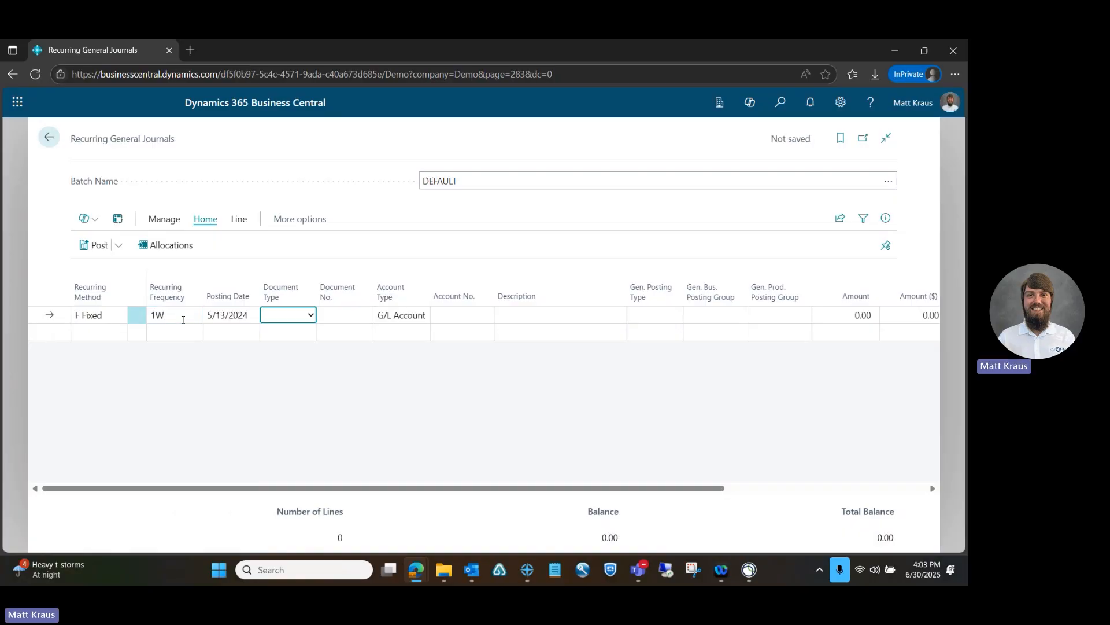
left_click(183, 320)
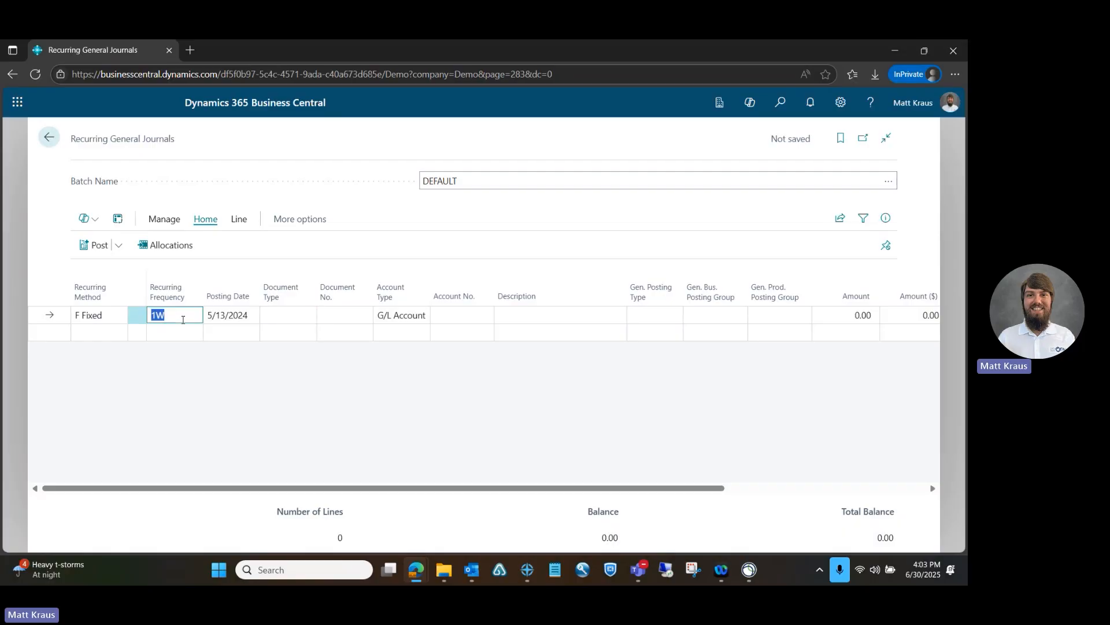
left_click(184, 315)
key("Tab")
left_click(181, 316)
key("Tab")
Set the first line's document type to Payment and enter TESTING1A as its document number
left_click(281, 317)
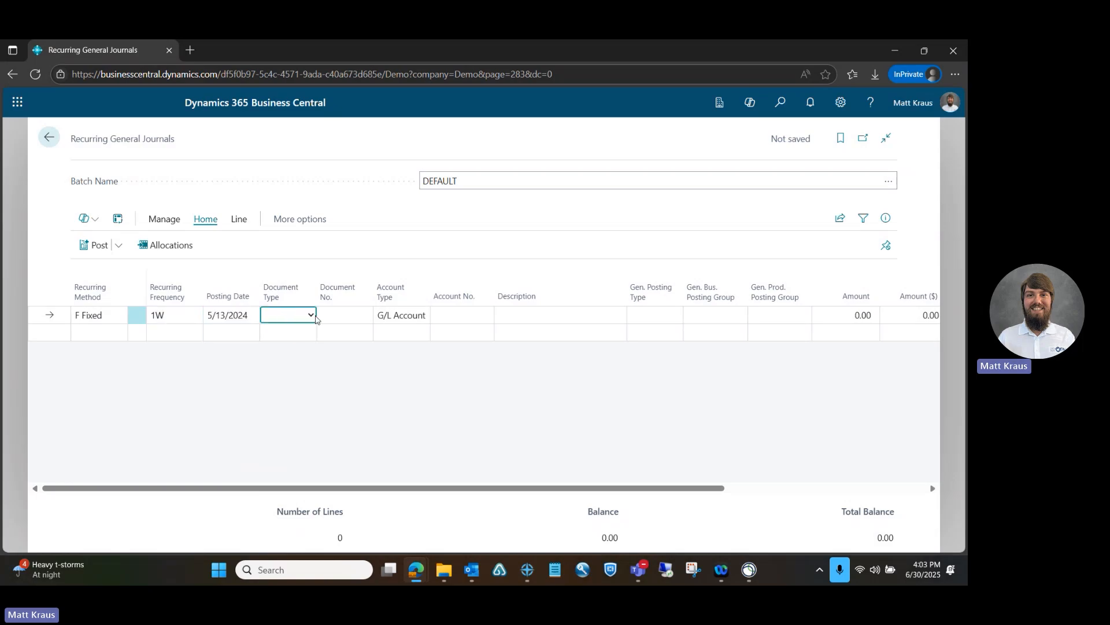
left_click(311, 316)
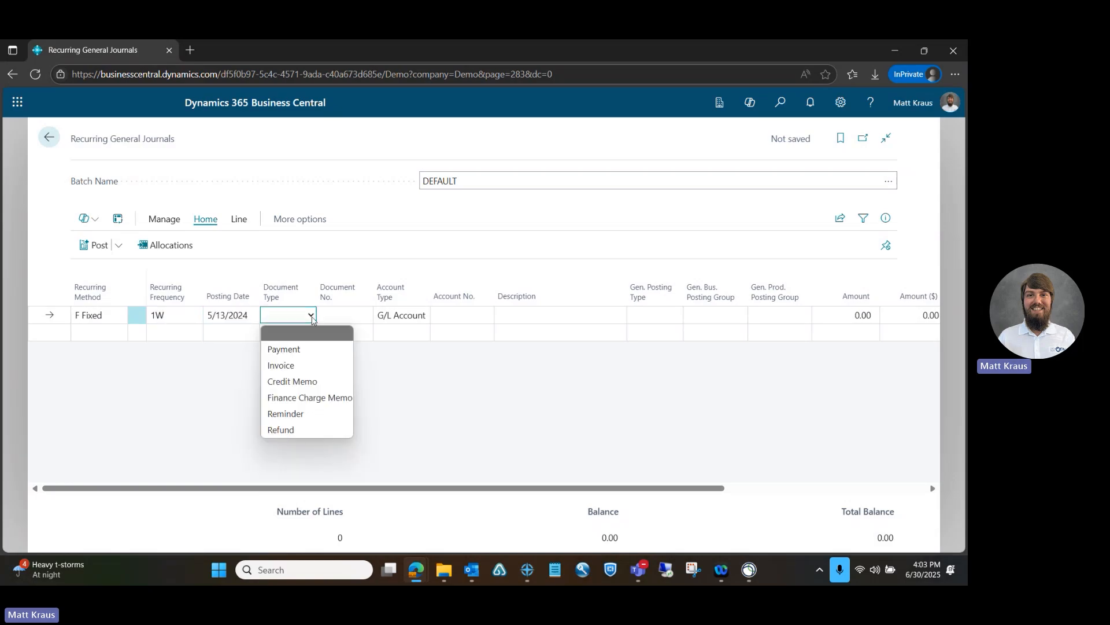
left_click(297, 347)
left_click(344, 313)
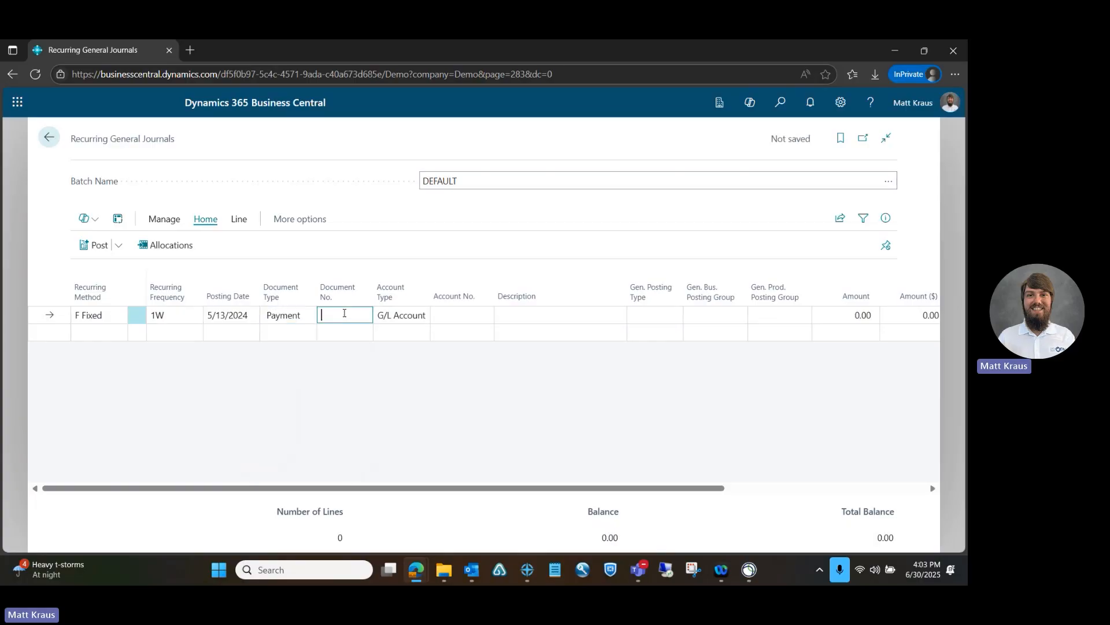
type("TESTING1a")
key("Tab")
key("Tab")
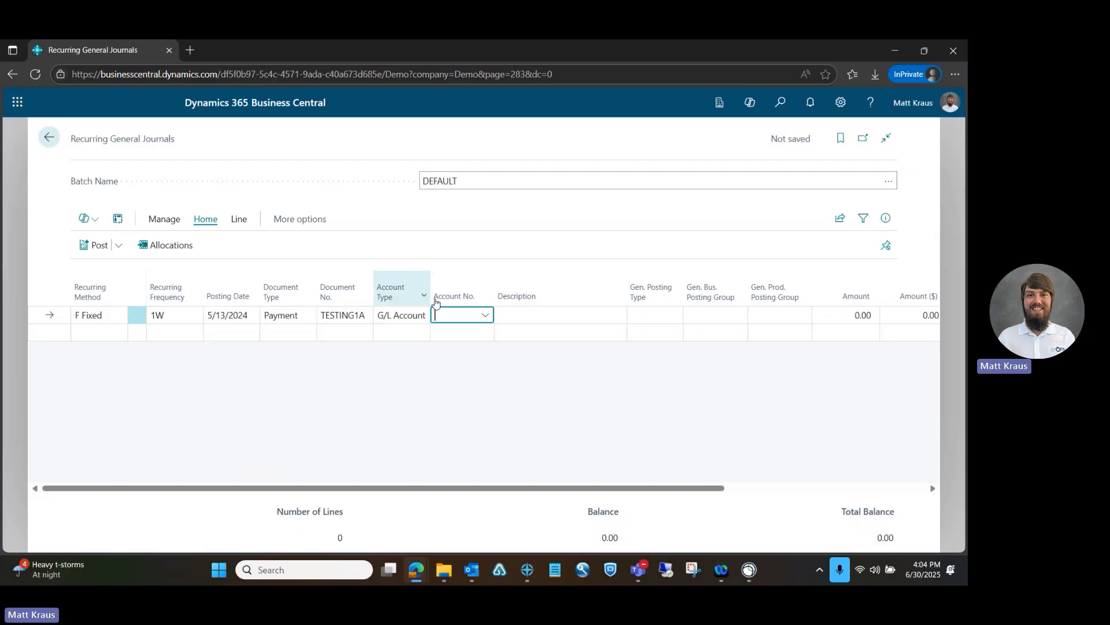
Assign the Petty Cash G/L account to the first journal line
left_click(485, 315)
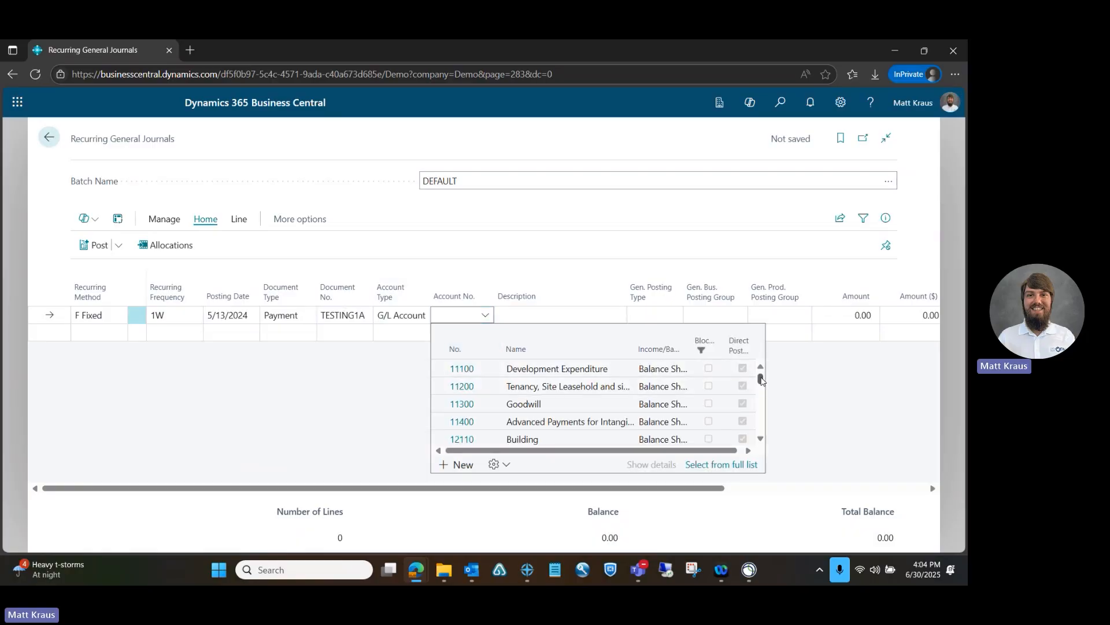
left_click_drag(761, 380, 761, 406)
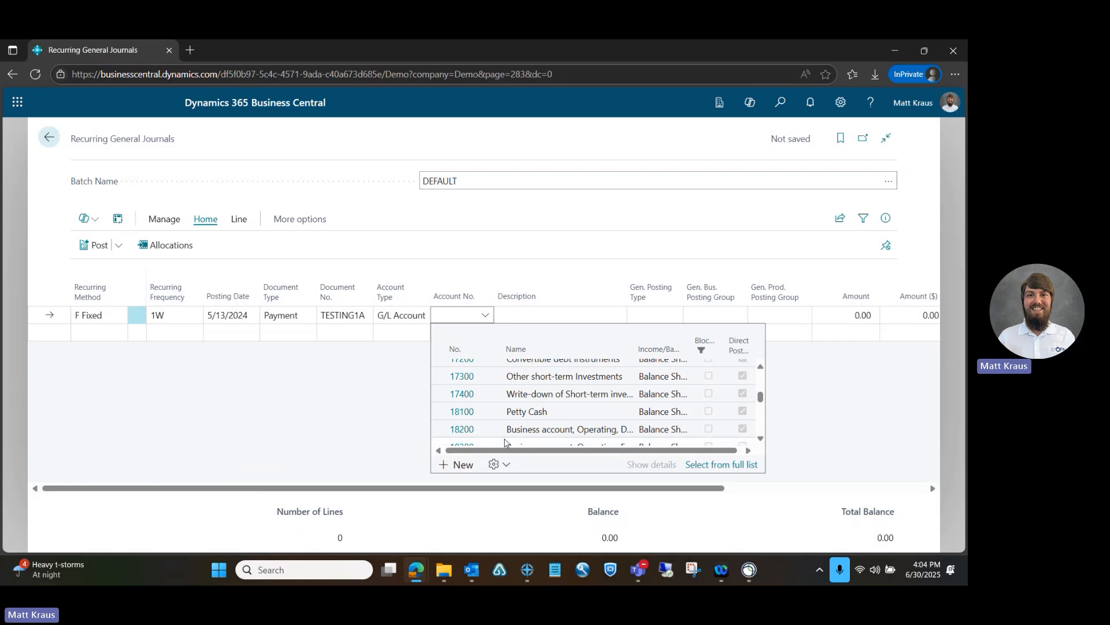
left_click(462, 411)
Start a second journal line with document number TESTING1A and a recurring frequency of 1W
left_click(288, 333)
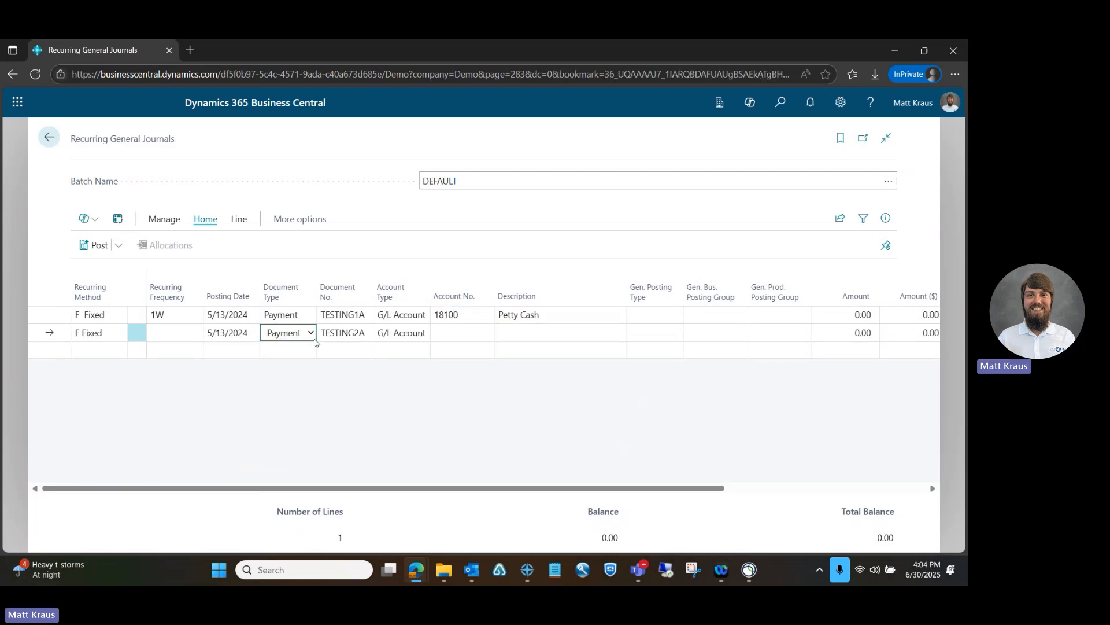
left_click(365, 336)
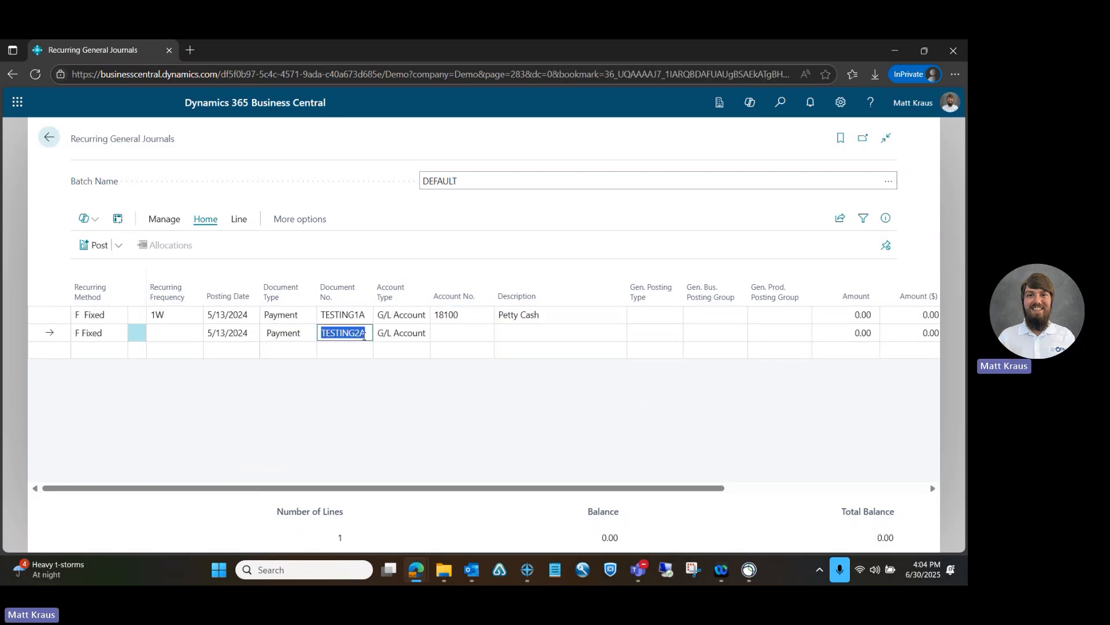
left_click(360, 335)
key("BackSpace")
key("BackSpace")
type("1A")
left_click(178, 333)
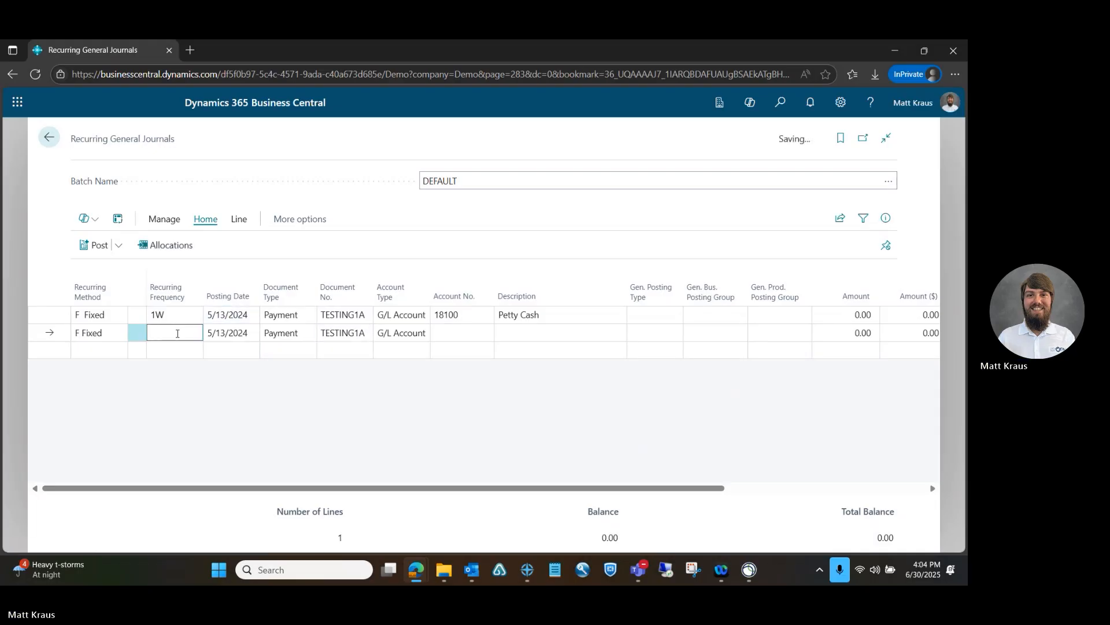
type("1")
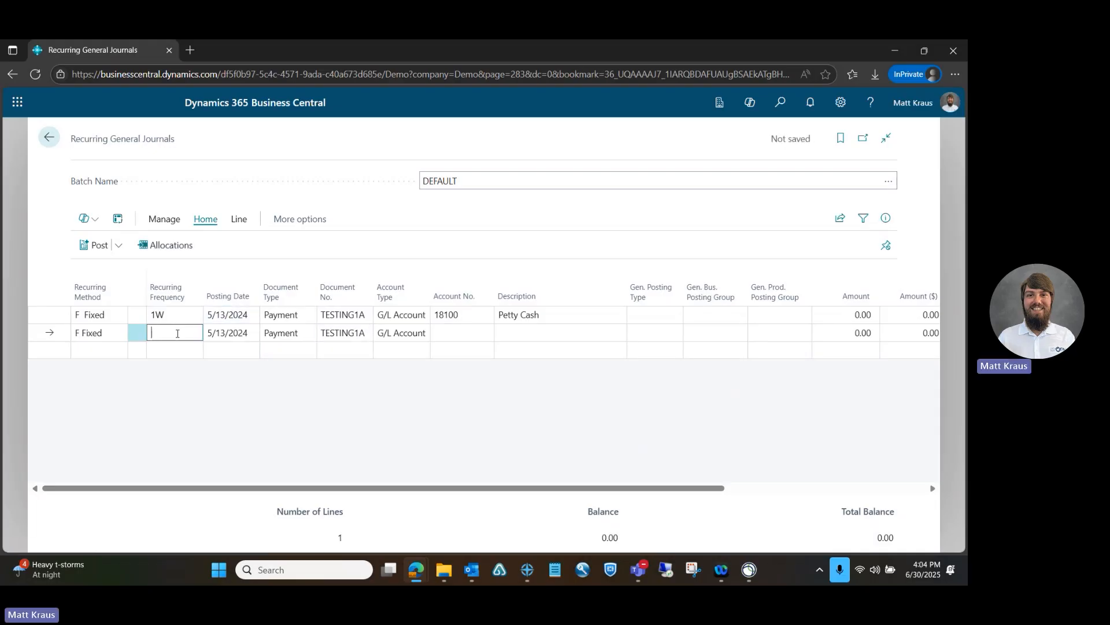
type("1W")
key("Tab")
key("Tab")
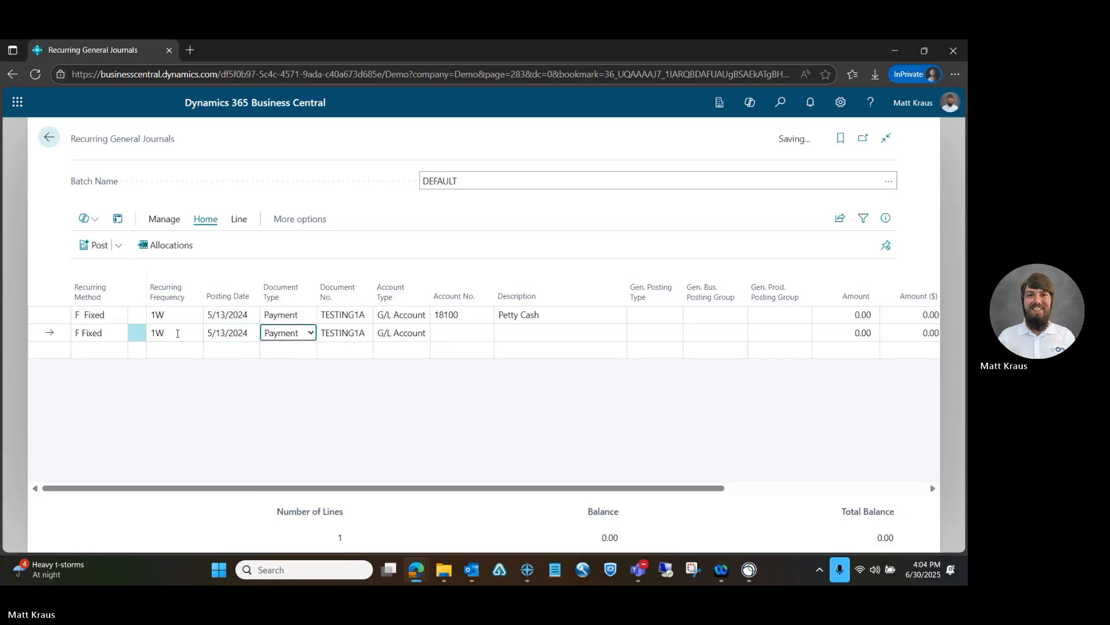
Assign the Other Rental Expenses G/L account to the second journal line
key("Tab")
key("Tab")
key("Tab")
left_click(485, 332)
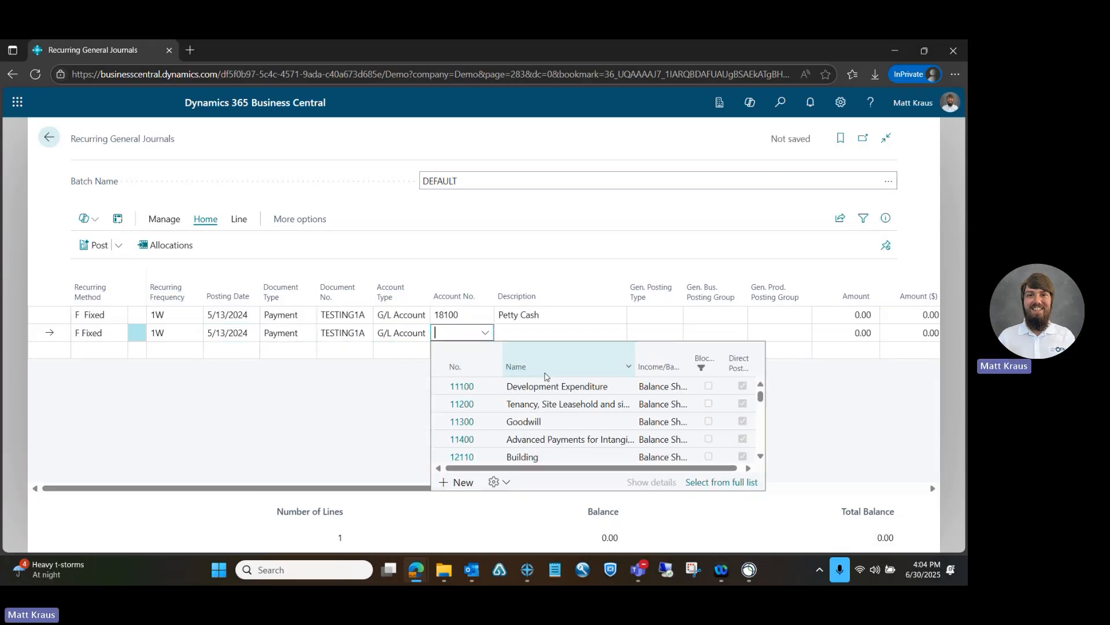
mouse_move(761, 397)
left_mouse_down()
mouse_move(763, 448)
mouse_move(764, 403)
left_mouse_up()
left_click(763, 399)
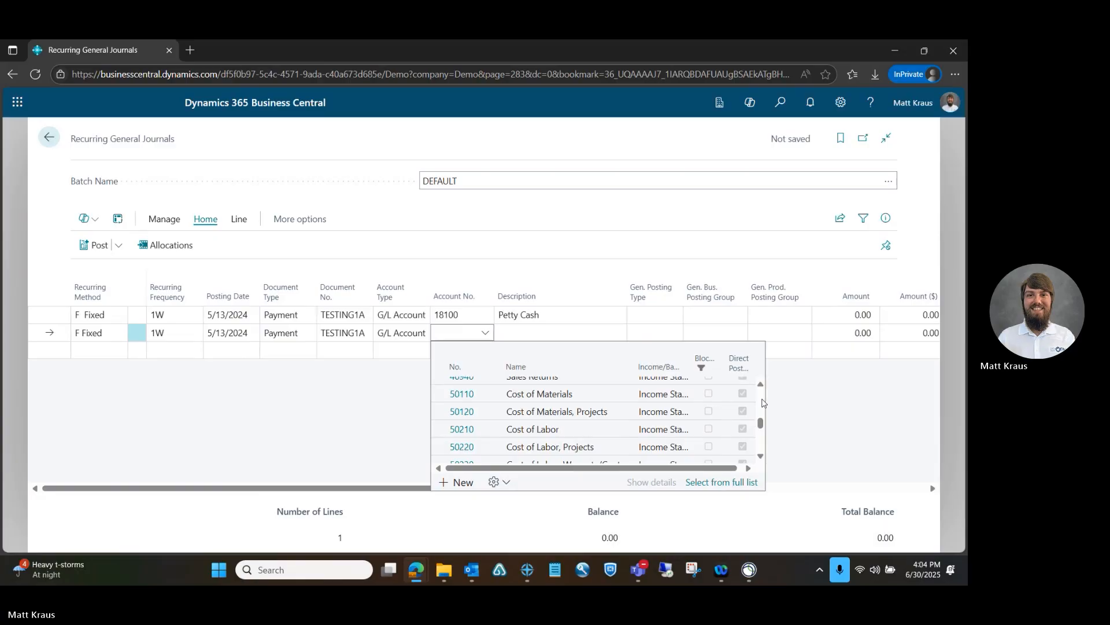
left_click(762, 403)
left_click(762, 403)
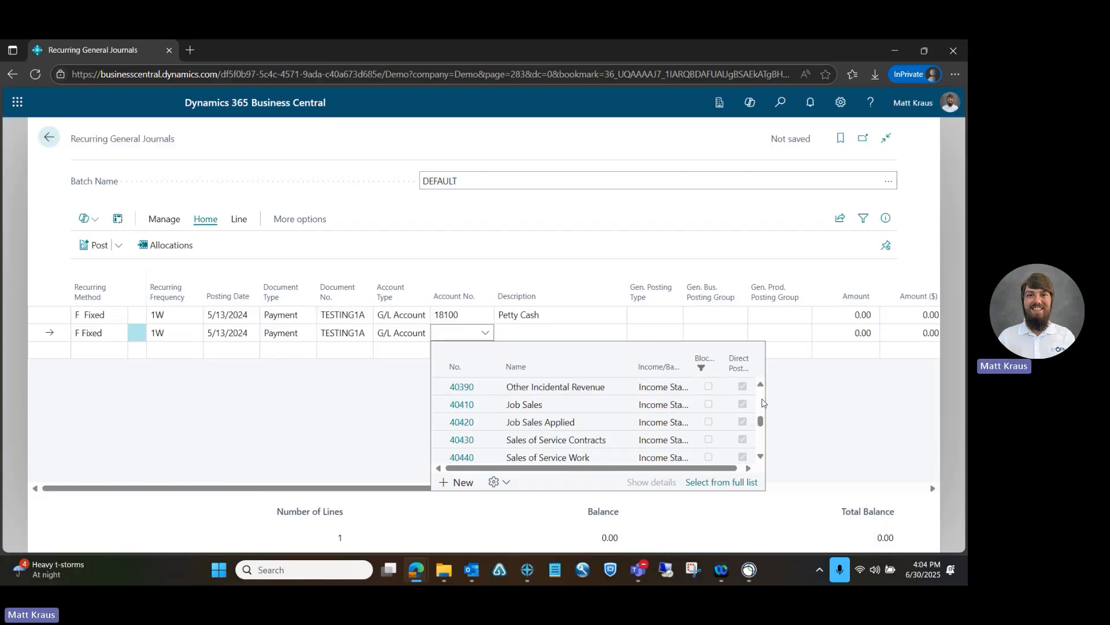
left_click(762, 456)
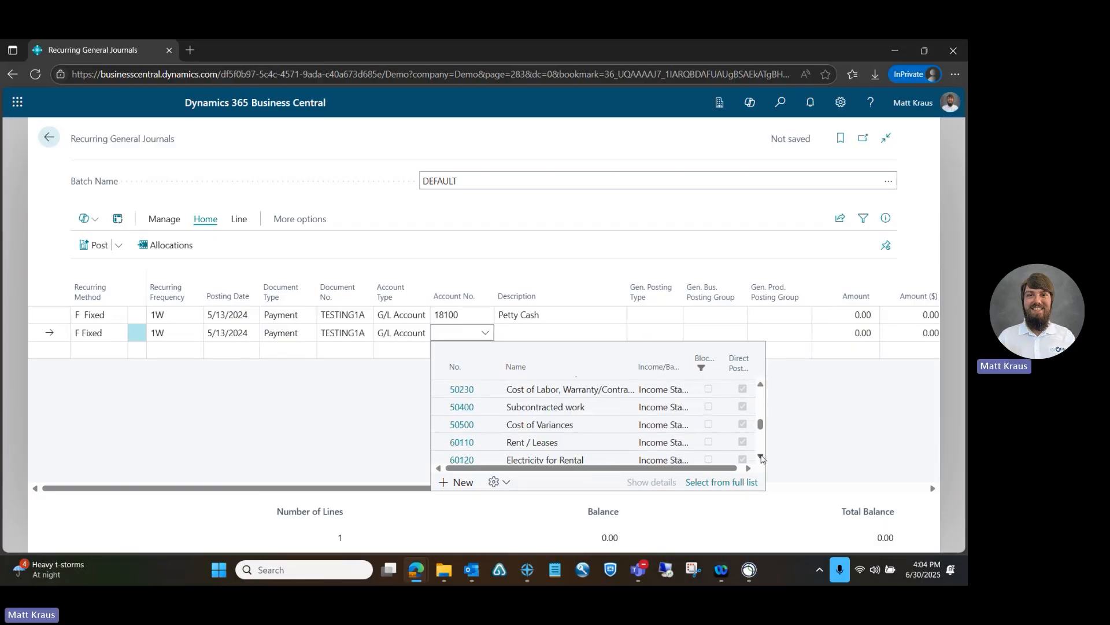
left_click(762, 388)
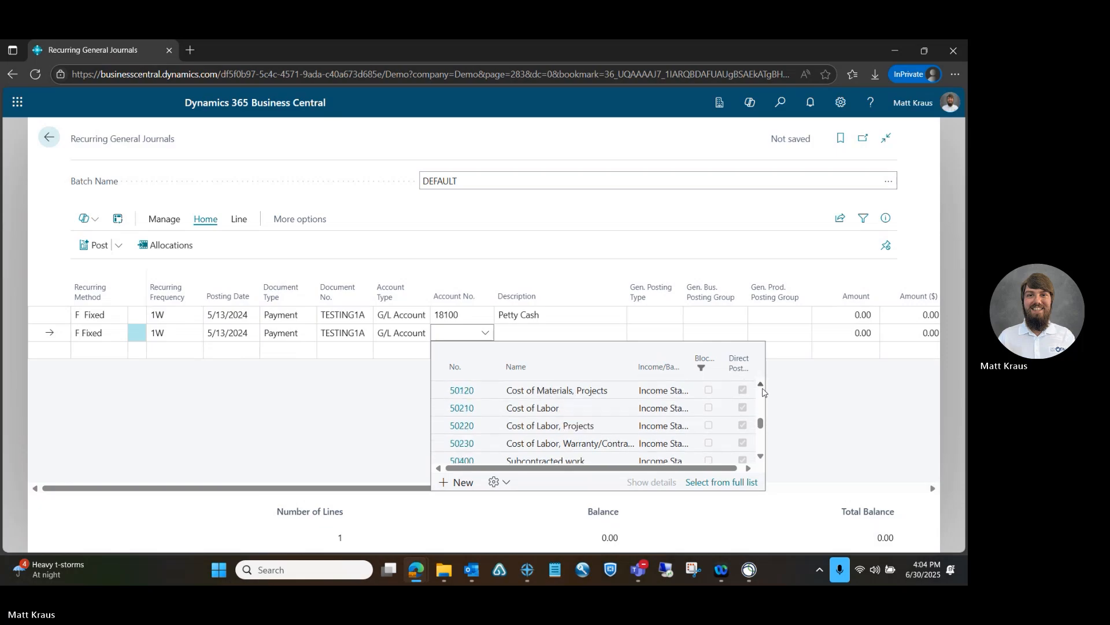
left_click(762, 385)
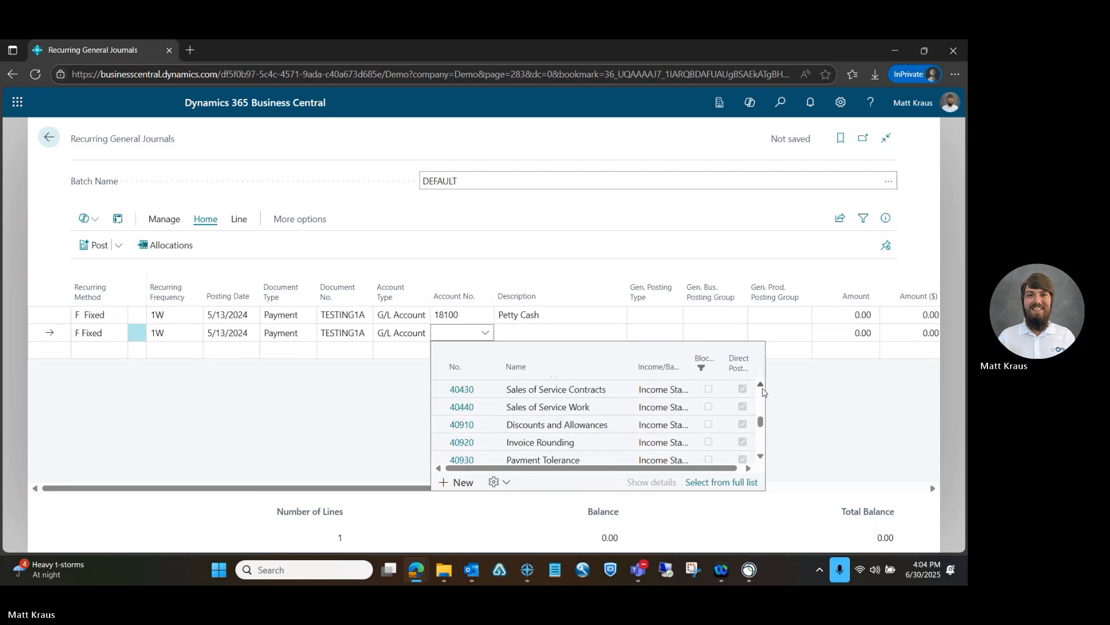
left_click(761, 386)
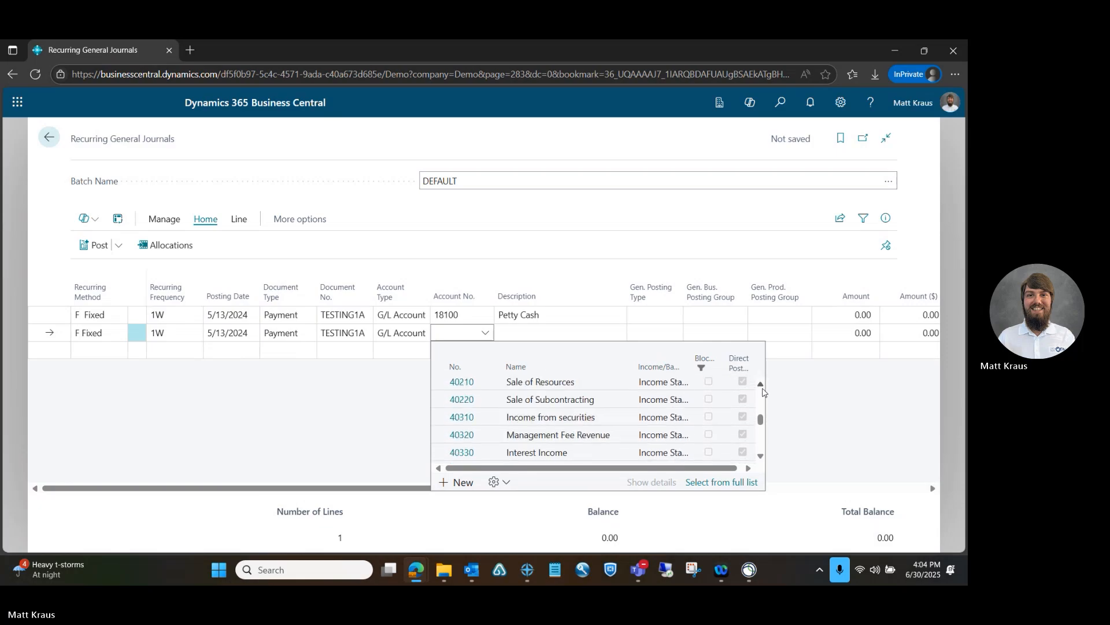
left_click(762, 387)
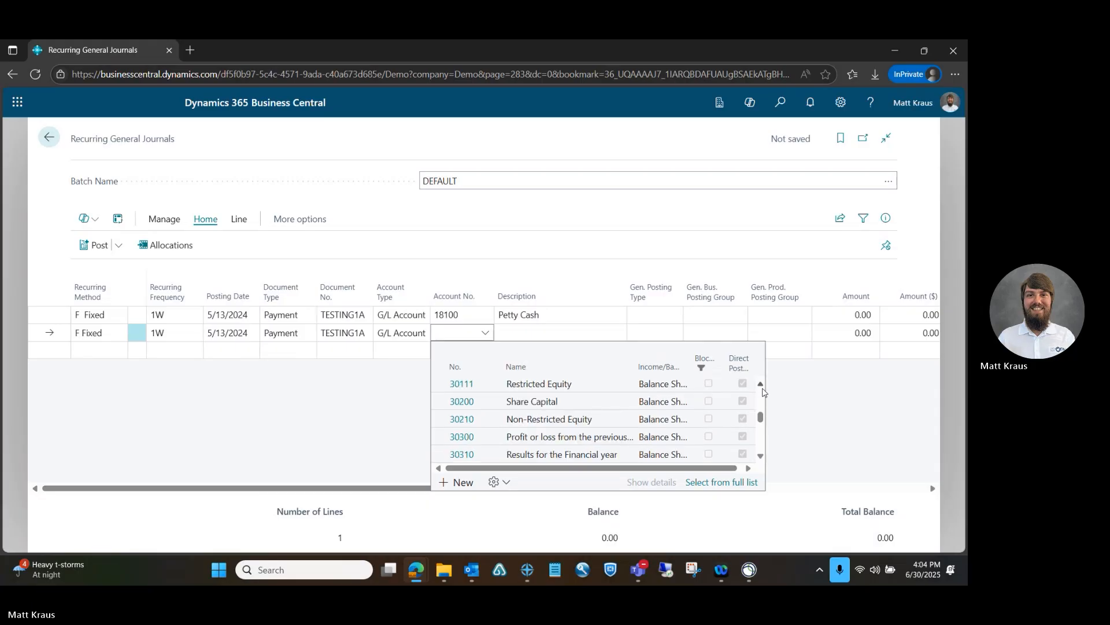
left_click_drag(761, 419, 761, 428)
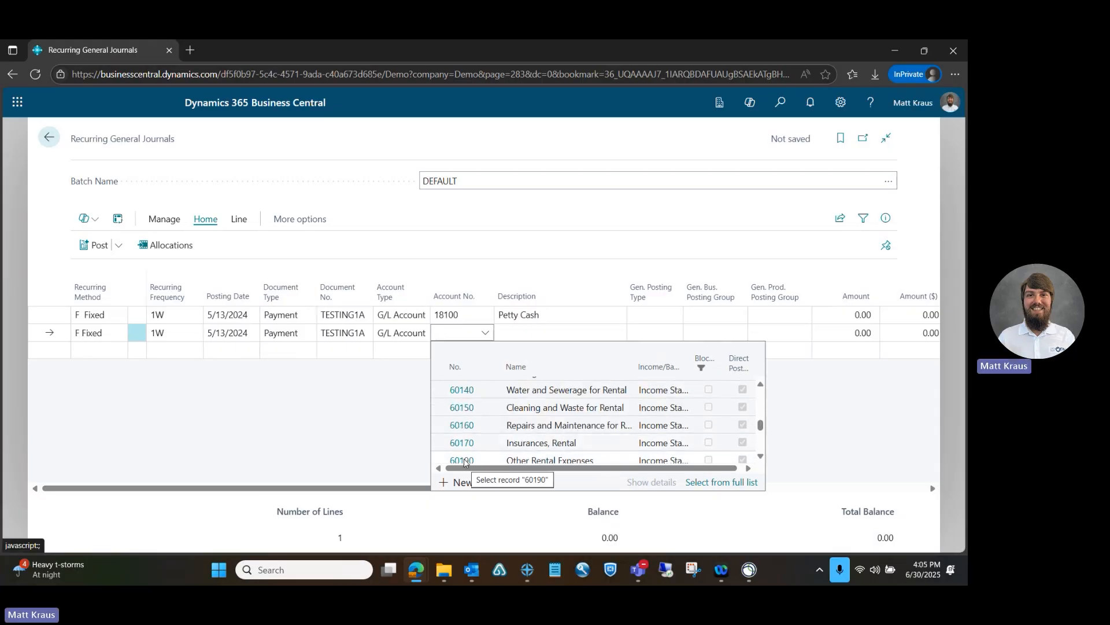
left_click(463, 459)
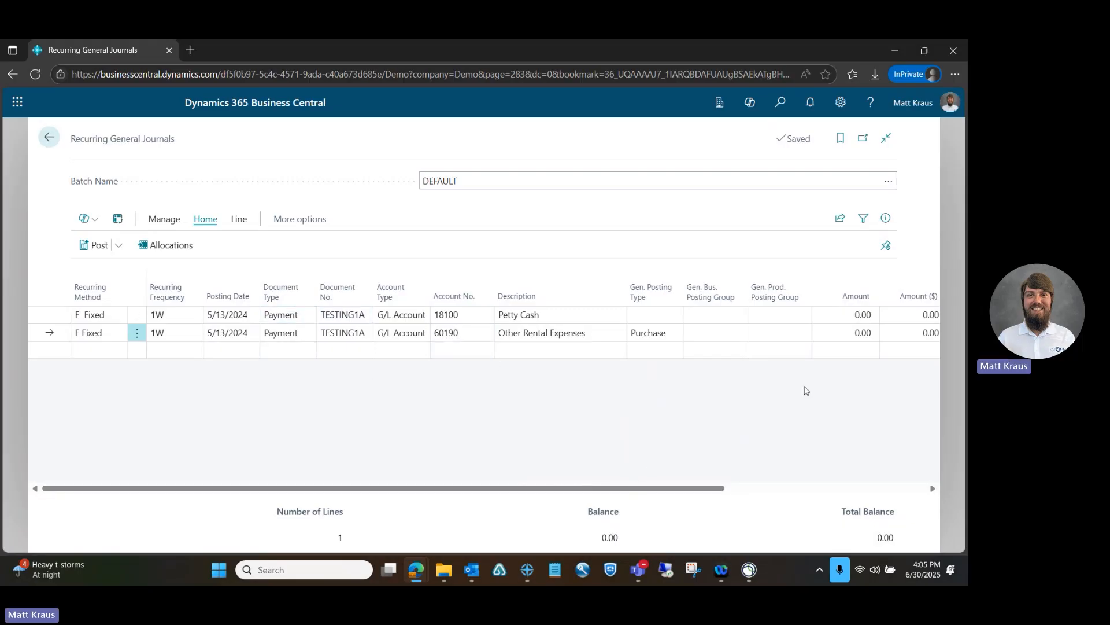
Enter an amount of -150 on the Petty Cash line and 150 on the Other Rental Expenses line
left_click(831, 314)
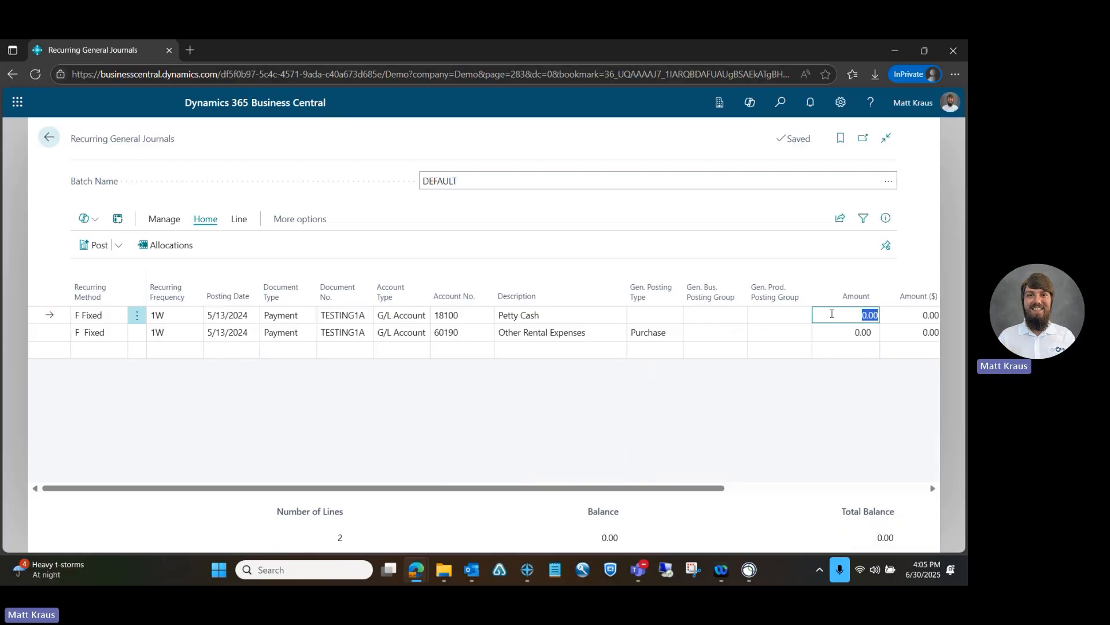
key("BackSpace")
type("-150")
key("Tab")
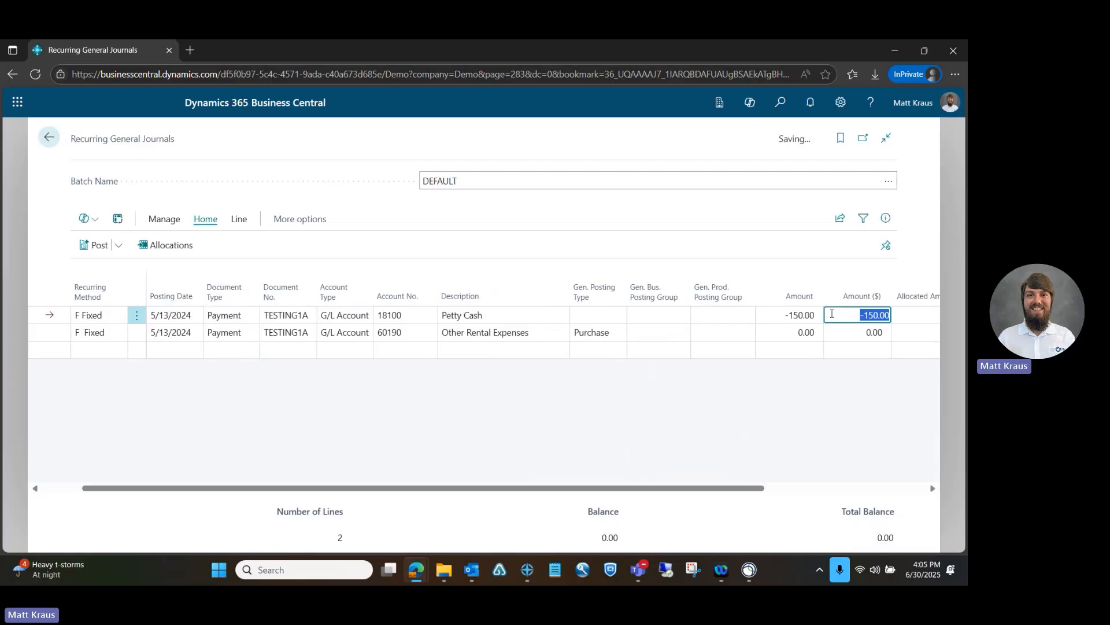
left_click(792, 331)
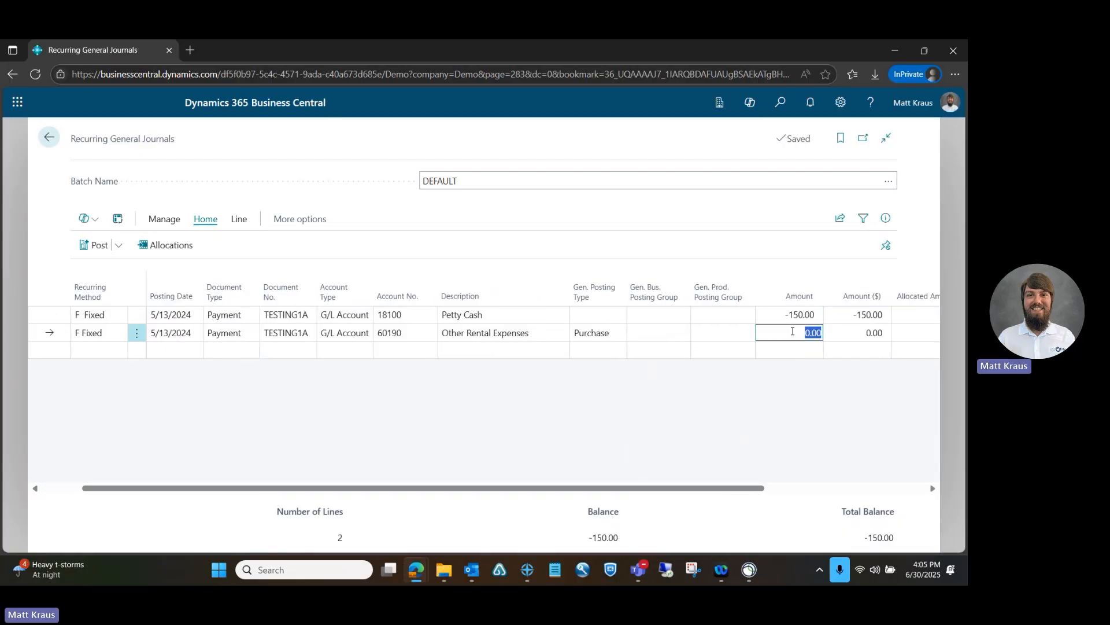
type("150")
key("Tab")
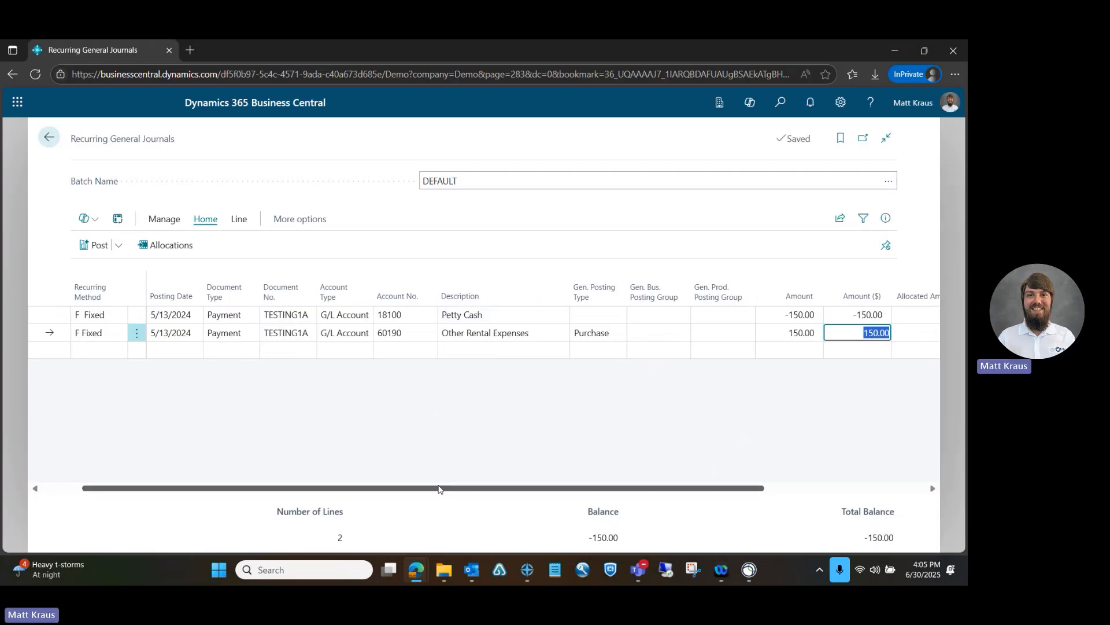
left_click_drag(446, 488, 656, 490)
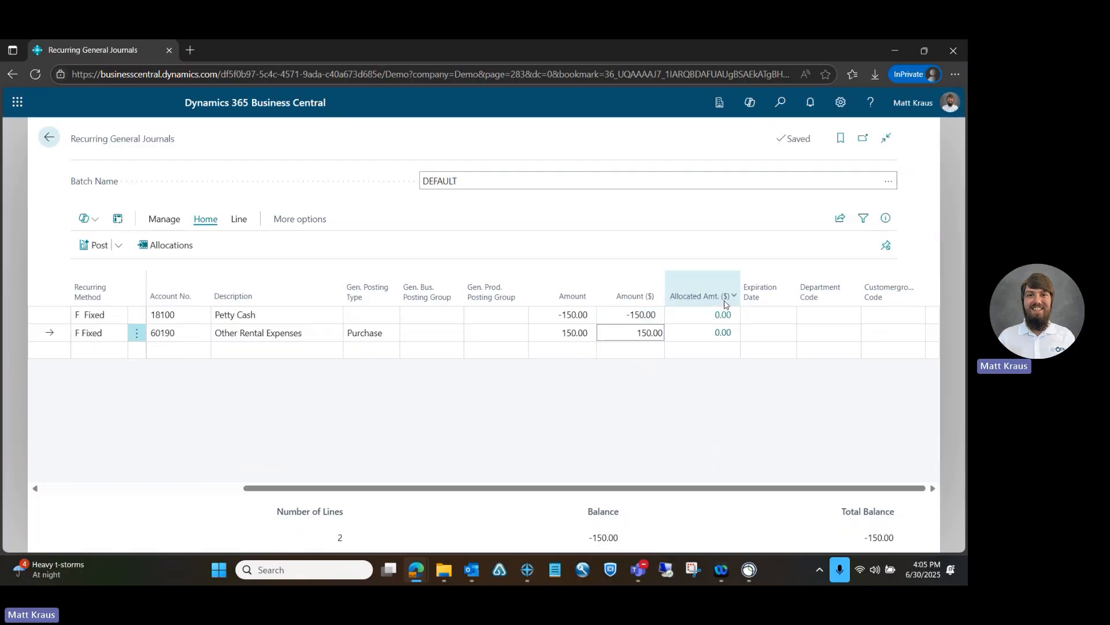
mouse_move(717, 302)
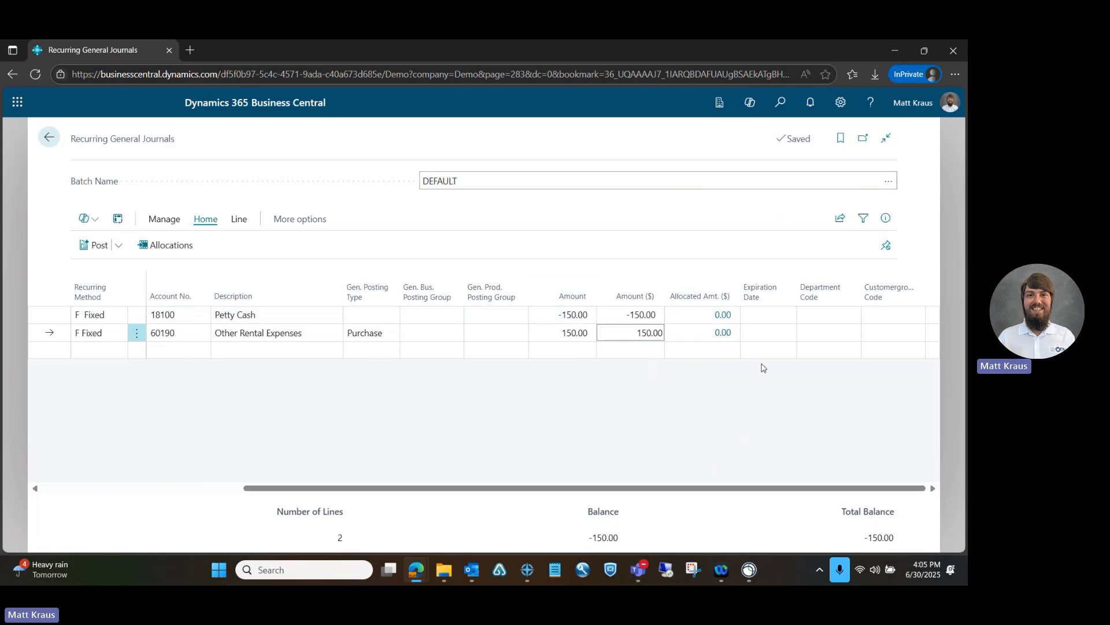
Review the available department and customer group codes and the expiration date field for the Petty Cash line
left_click(846, 320)
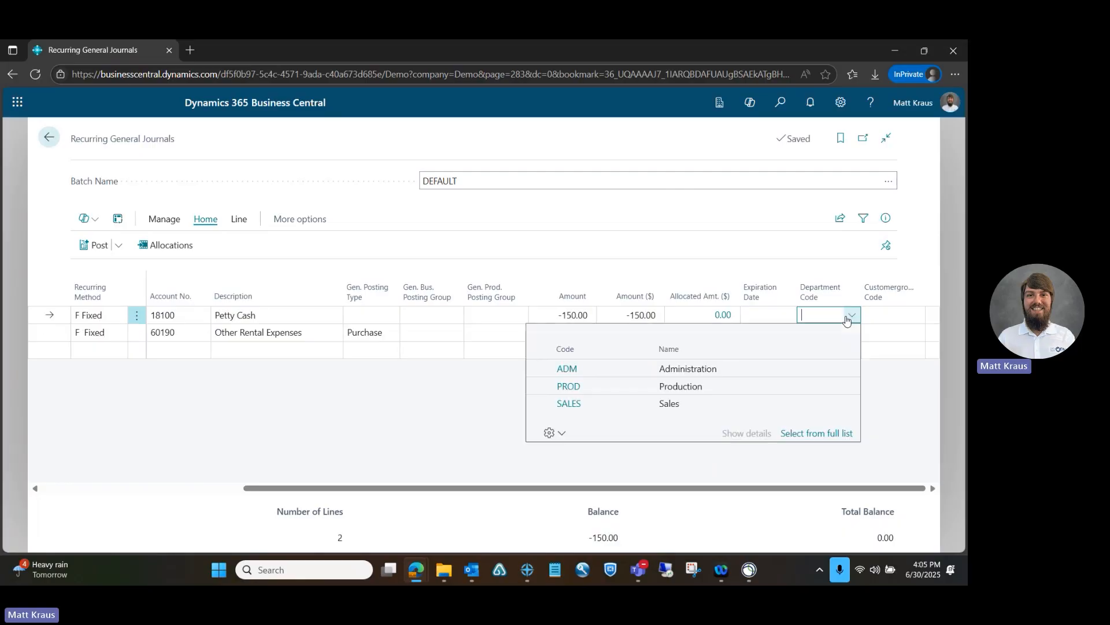
left_click(886, 312)
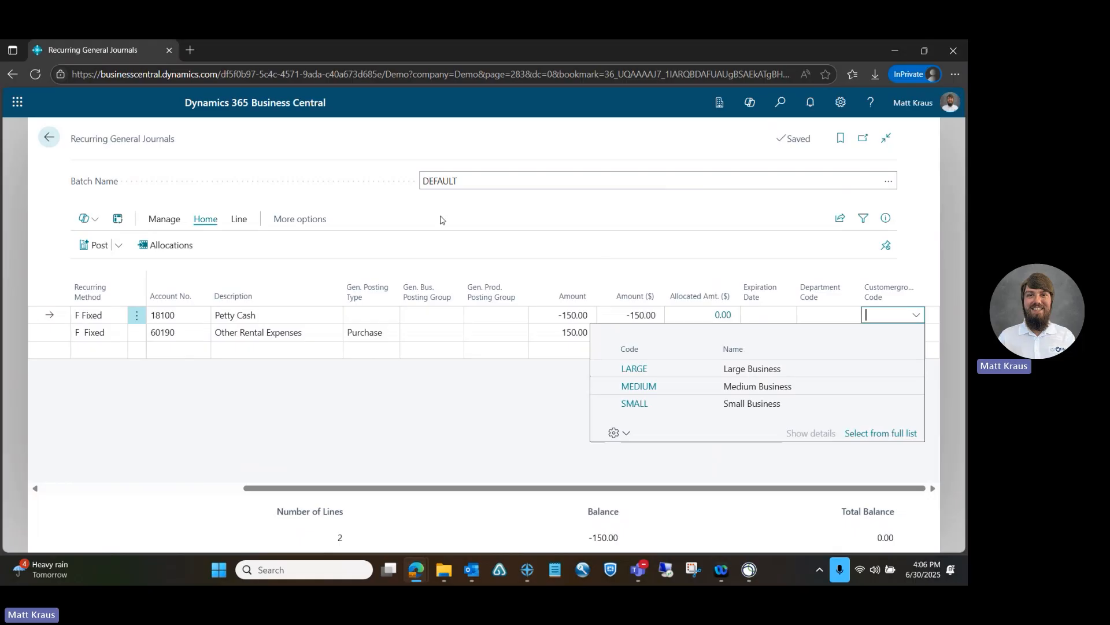
left_click(722, 255)
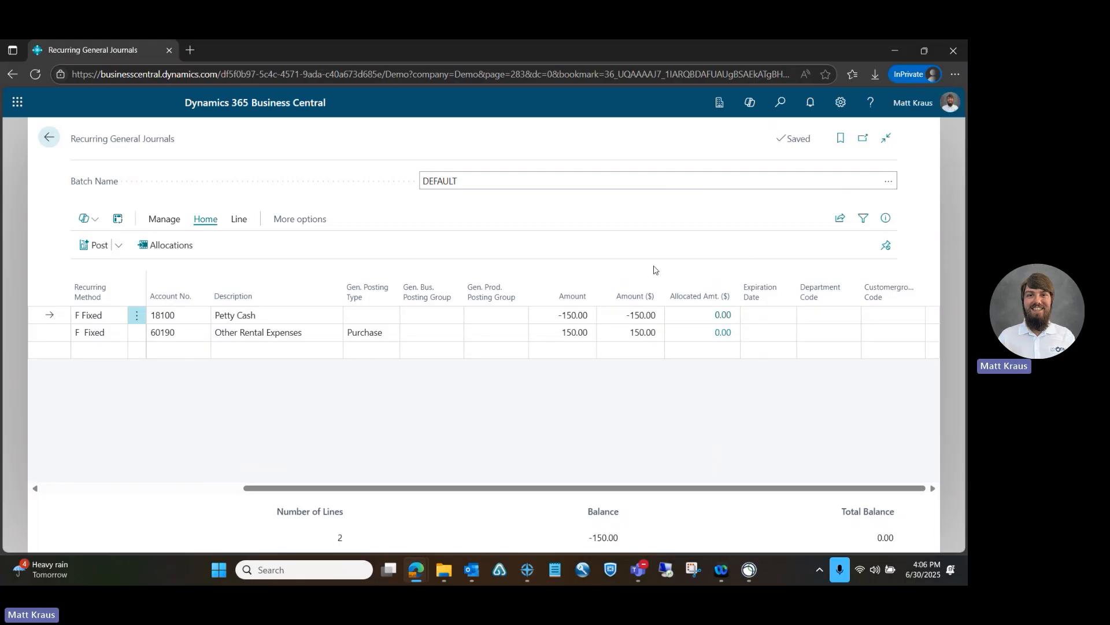
left_click(761, 315)
left_click_drag(439, 488, 399, 489)
left_click(787, 346)
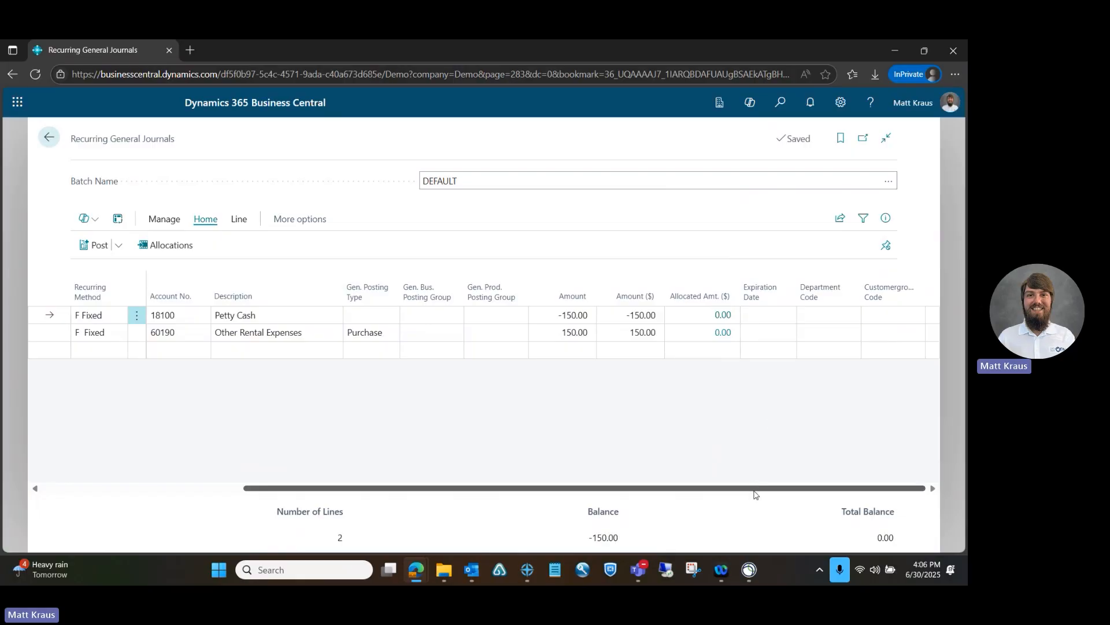
left_click_drag(753, 489, 478, 463)
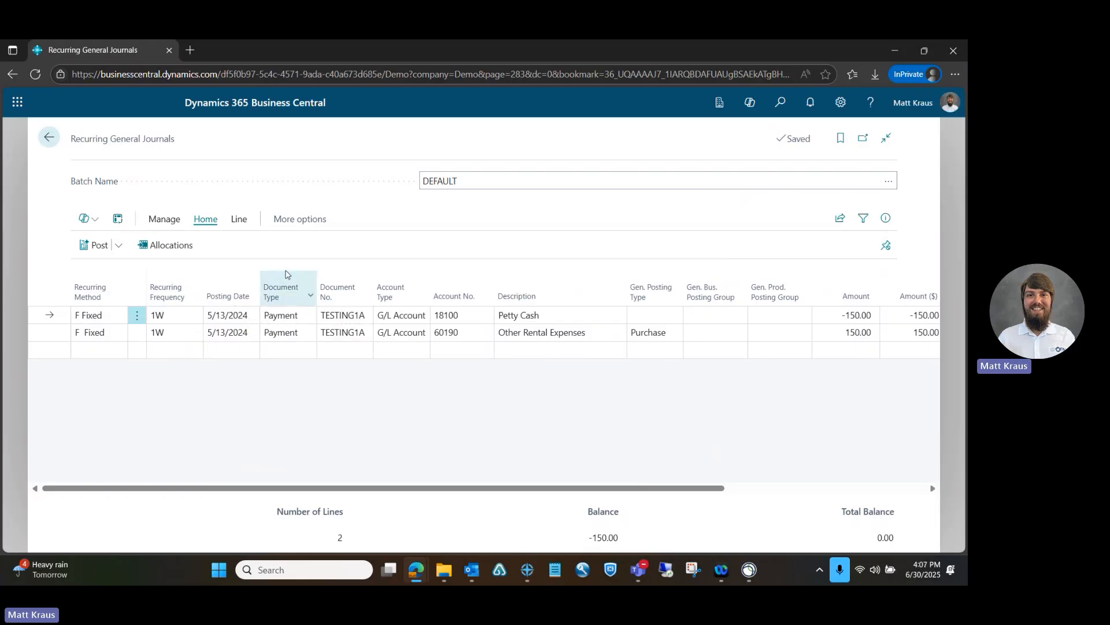
Preview the journal's posting, examine its G/L entries, and return to the recurring journal
left_click(118, 246)
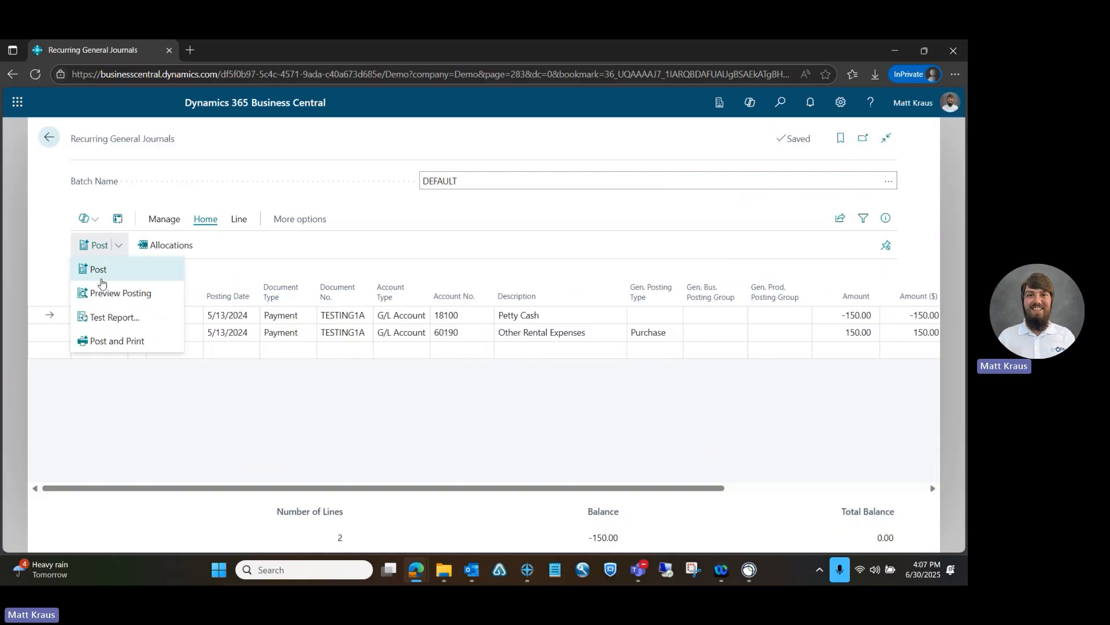
left_click(110, 290)
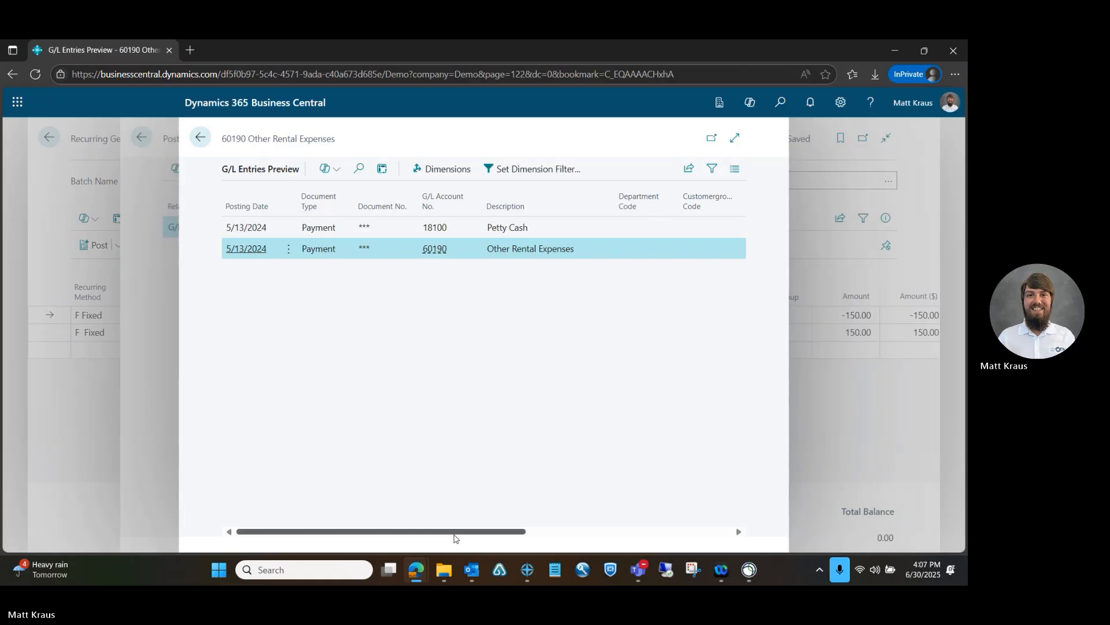
mouse_move(464, 531)
left_mouse_down()
mouse_move(715, 525)
mouse_move(448, 528)
left_mouse_up()
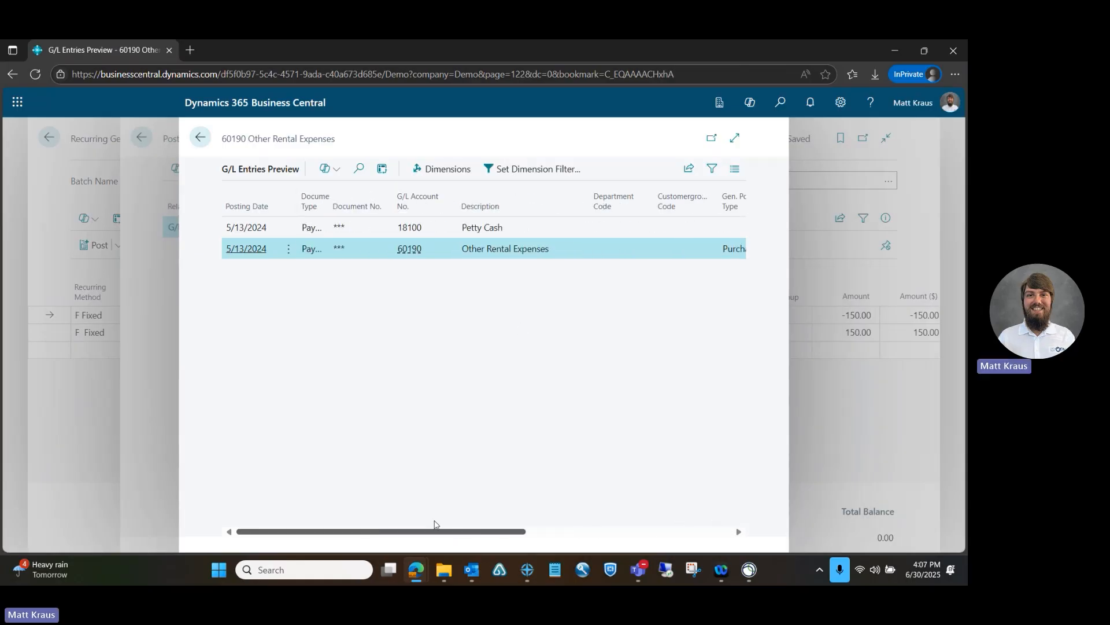
left_click(200, 141)
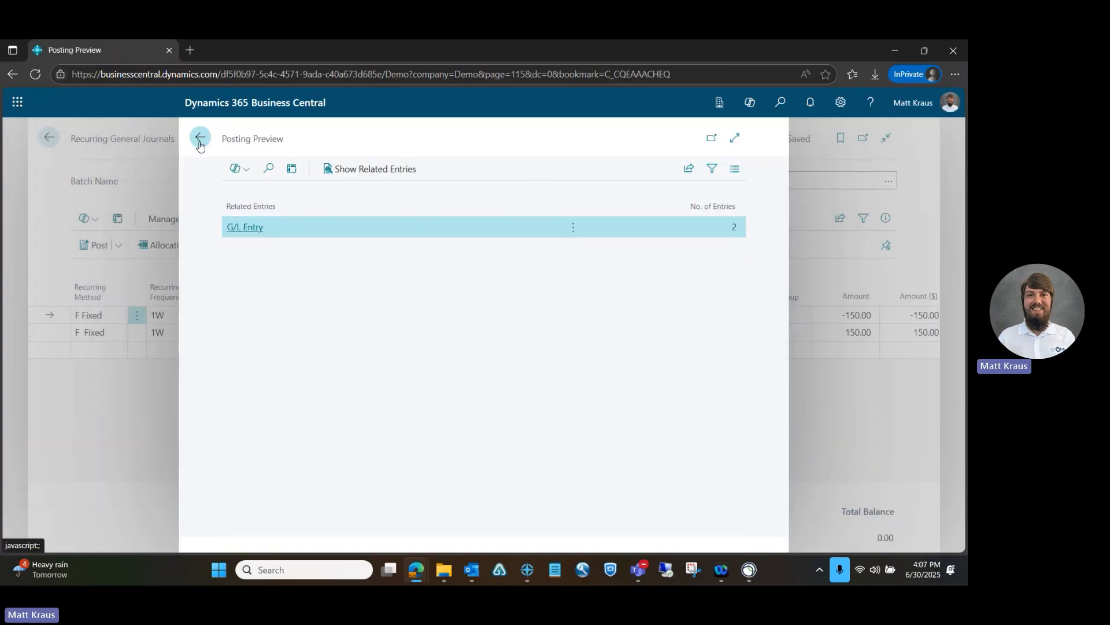
left_click(200, 140)
Post the recurring general journal lines in the DEFAULT batch
left_click(119, 245)
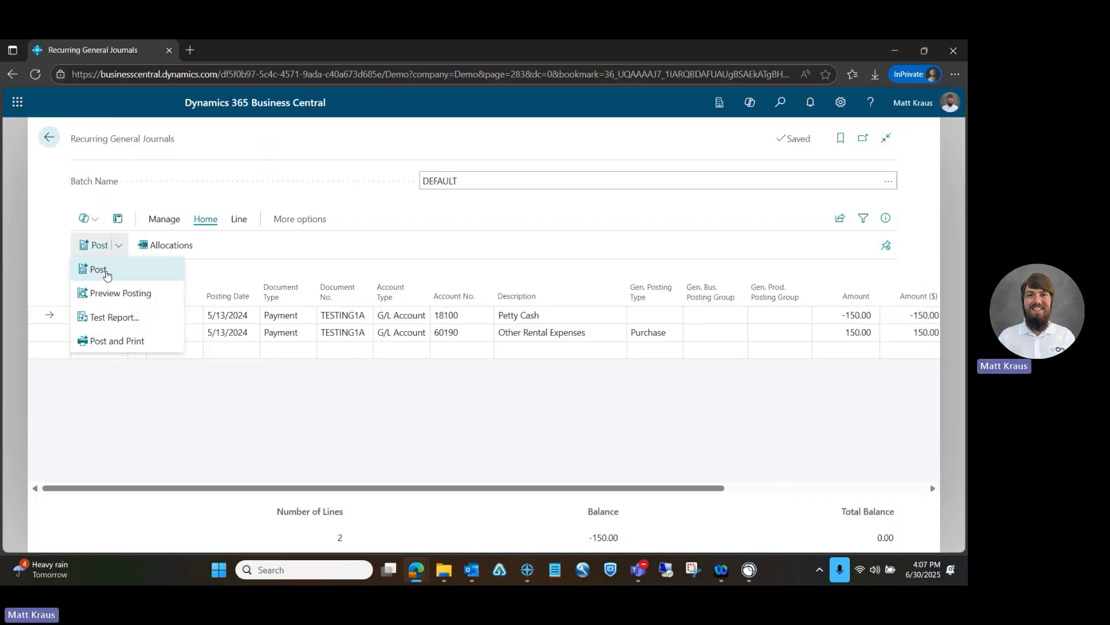
left_click(100, 267)
left_click(526, 368)
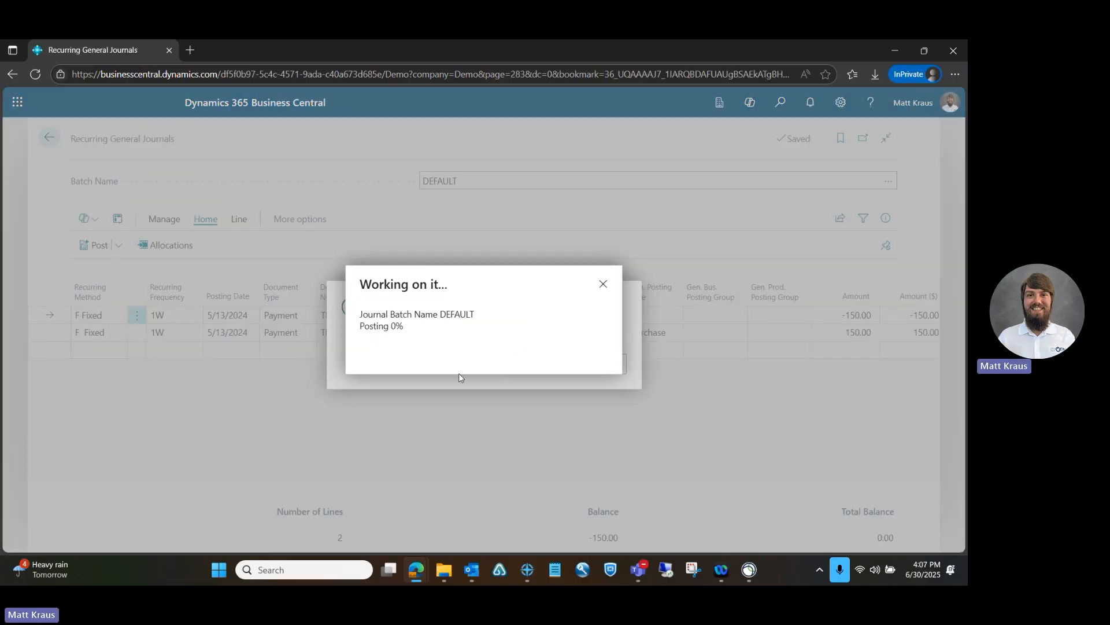
left_click(582, 373)
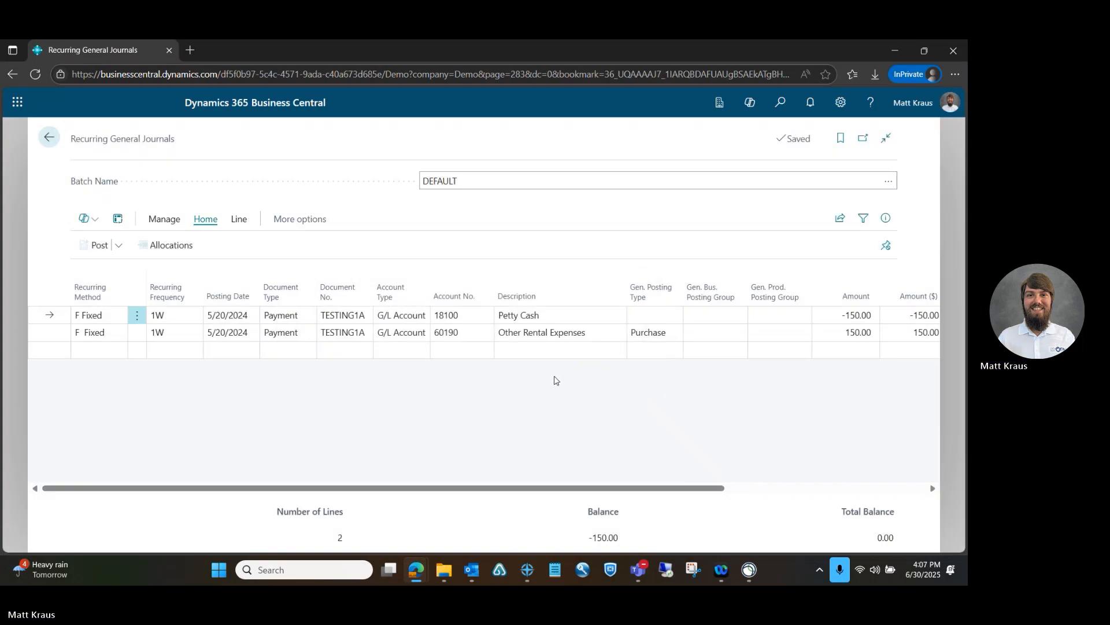